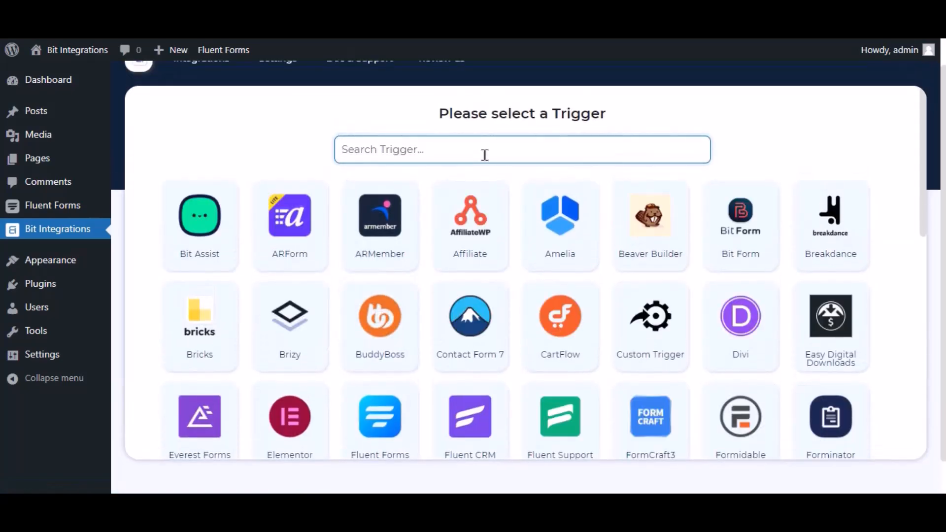
Choose Fluent Forms with its Contact Form Demo form as the integration trigger.
type("fluent forms")
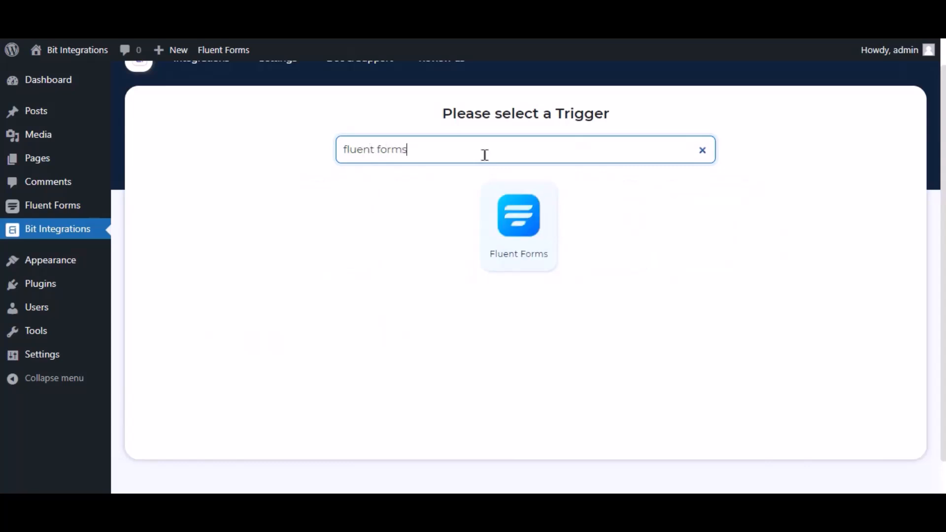
left_click(525, 218)
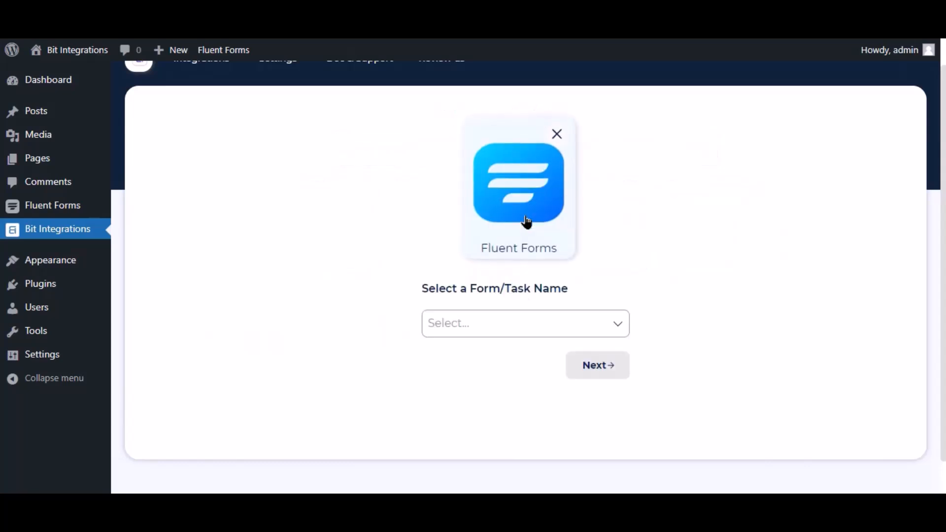
left_click(518, 322)
left_click(482, 348)
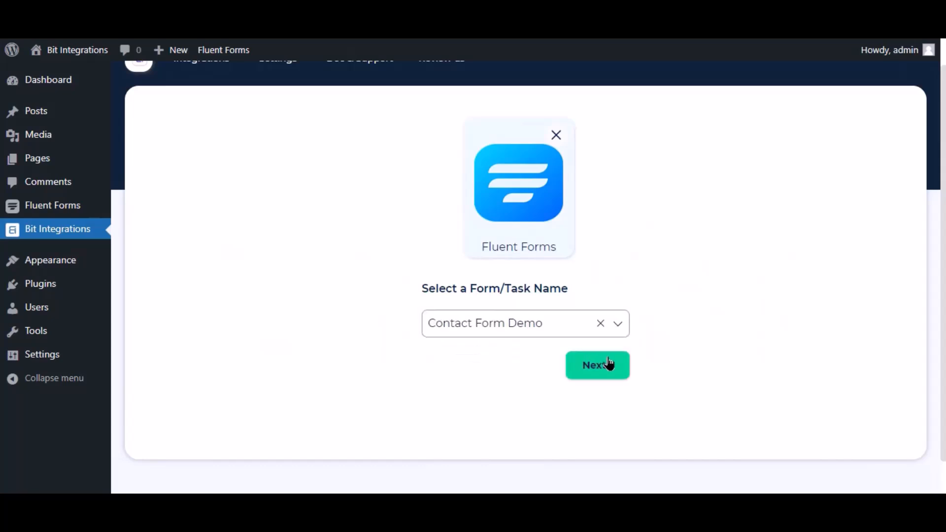
left_click(610, 364)
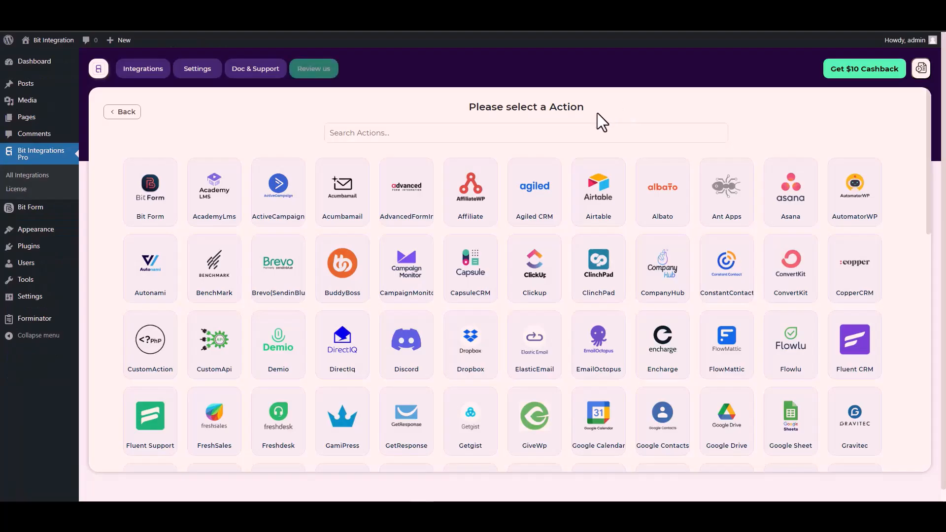
left_click(577, 133)
Pick CustomApi as the action and set its auth protocol to API Key.
type("cus")
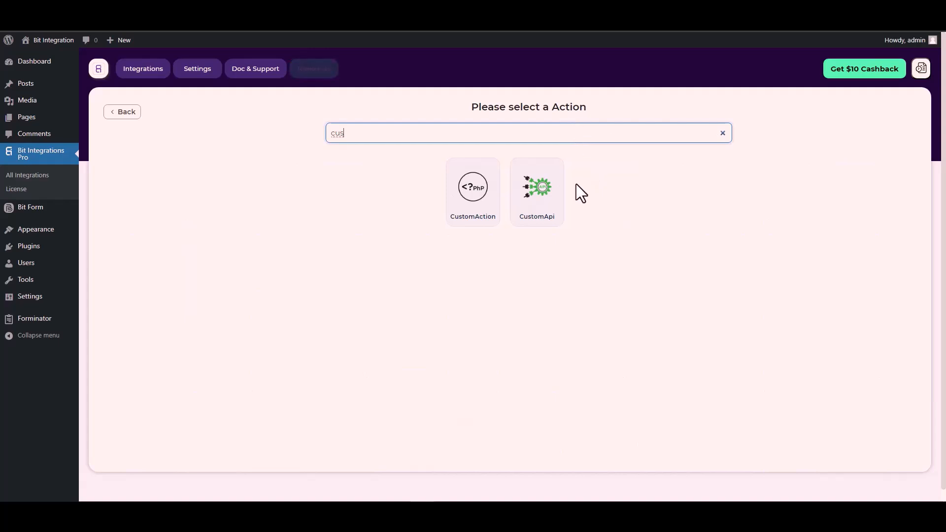
left_click(538, 200)
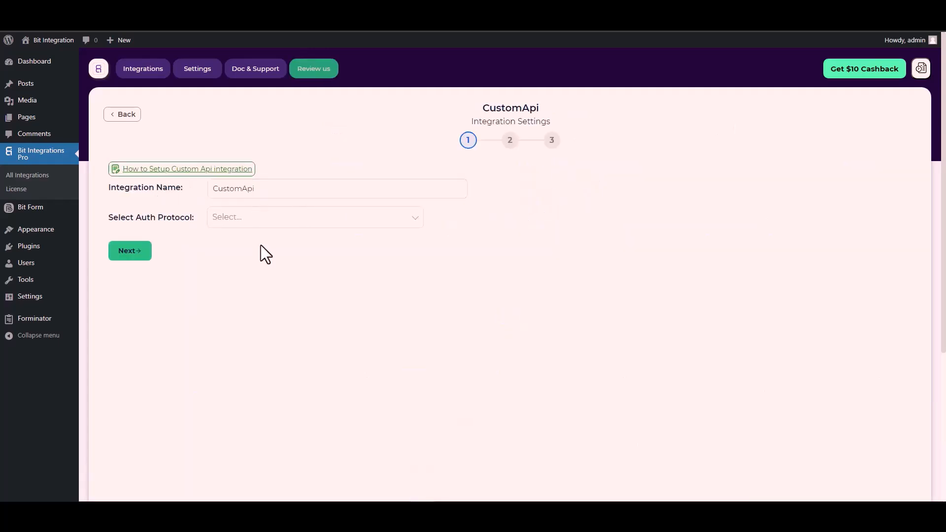
left_click(243, 219)
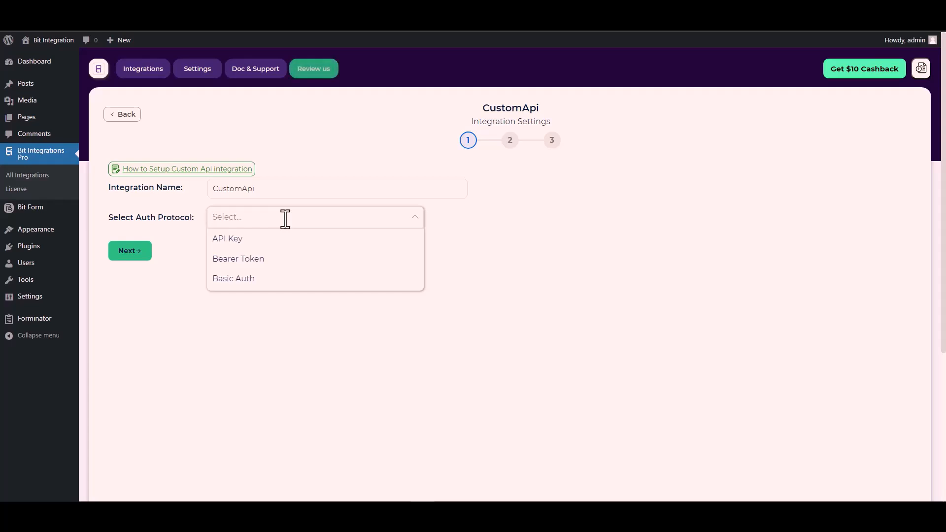
left_click(247, 240)
left_click(322, 262)
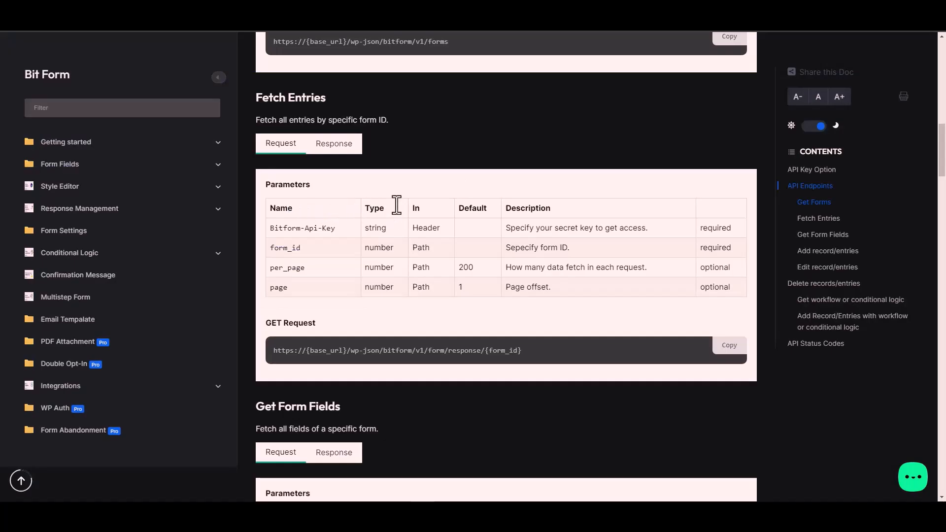
Paste Bitform-Api-Key from the docs as the Key name, then copy the site's Bit Form API key.
triple_click(320, 229)
key("ctrl+c")
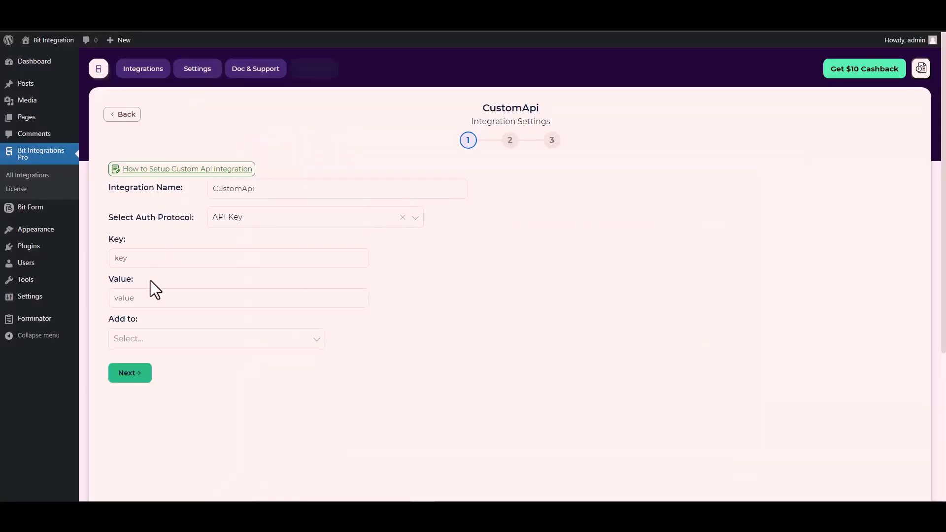
left_click(156, 259)
key("ctrl+v")
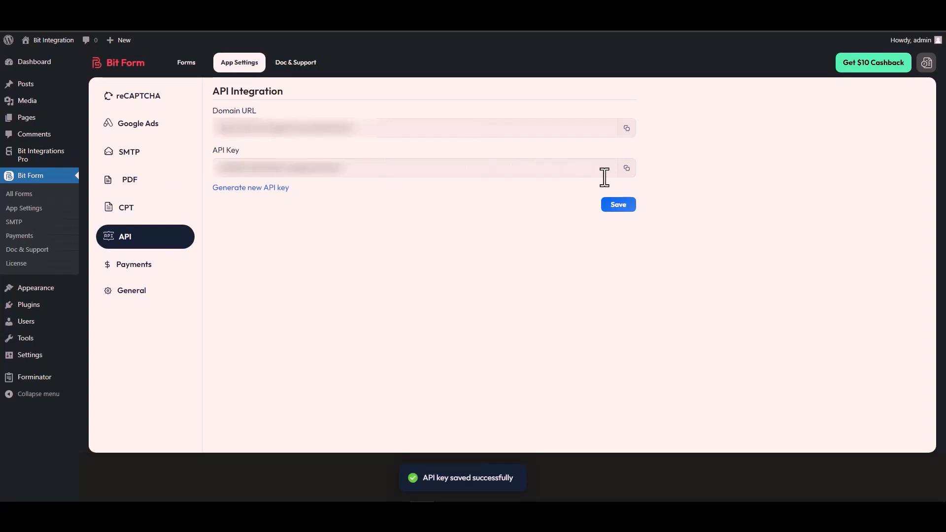
left_click(626, 170)
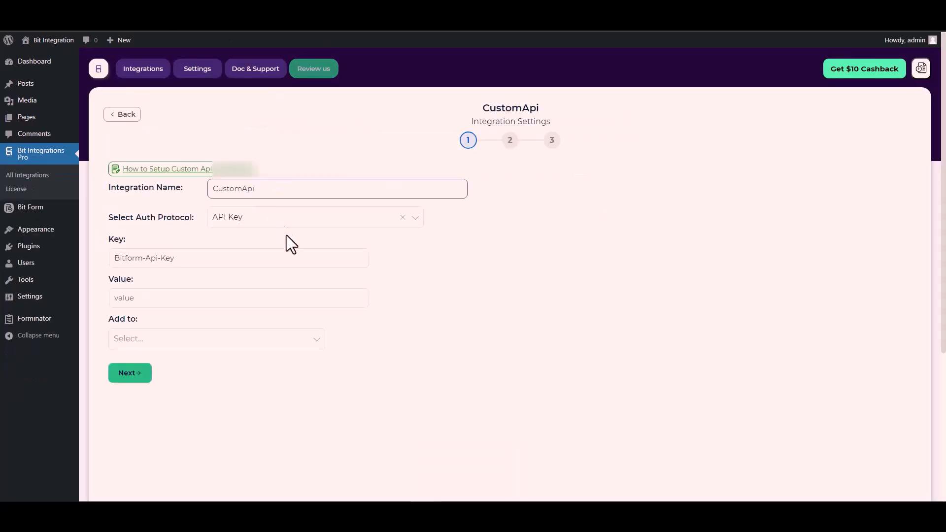
Paste the API key as the Value, add it to the Header, and proceed to step 2.
left_click(134, 303)
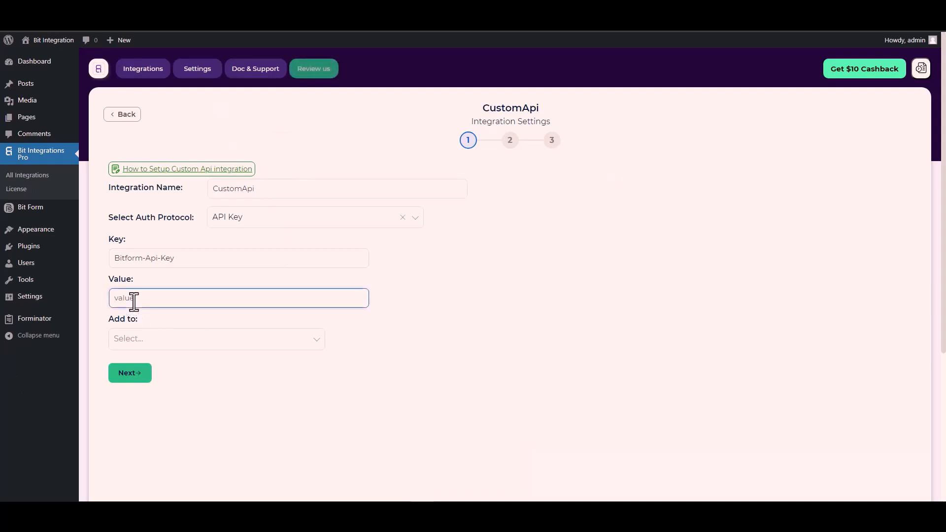
key("ctrl+v")
left_click(157, 346)
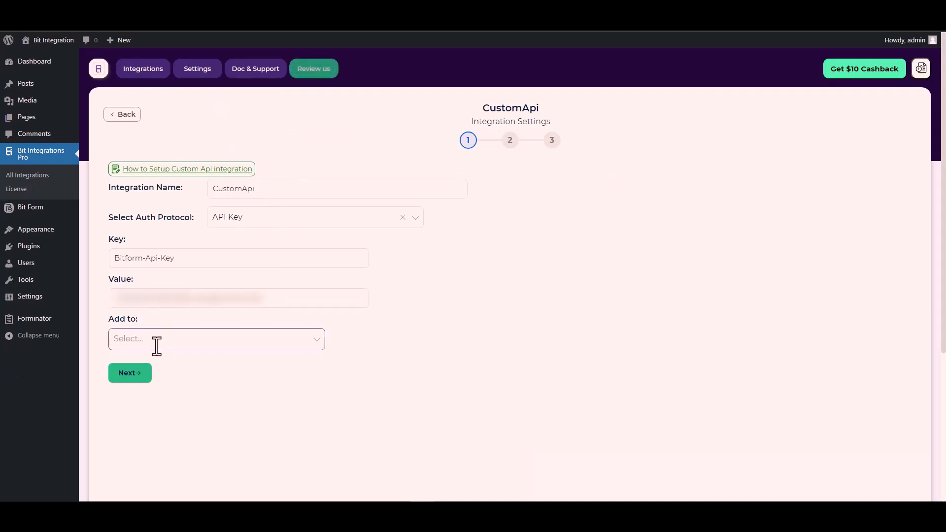
left_click(157, 346)
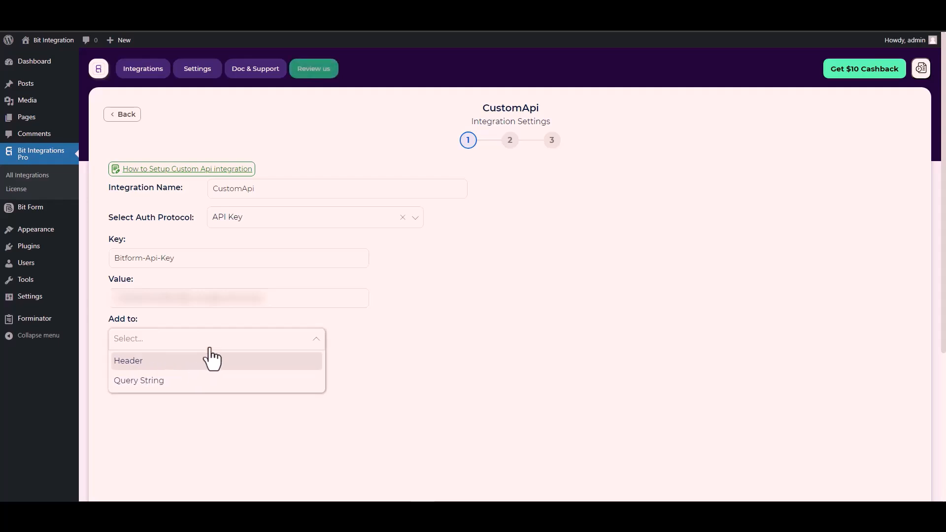
left_click(456, 346)
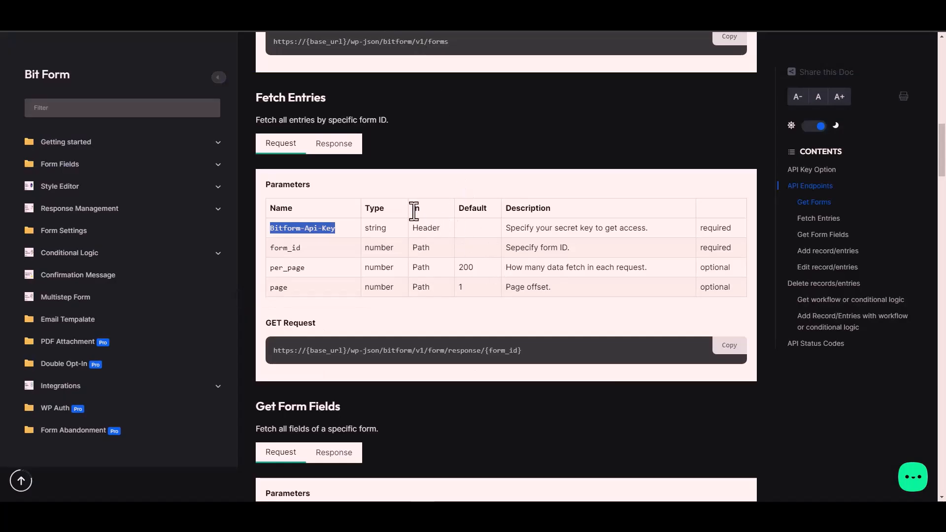
left_click(430, 227)
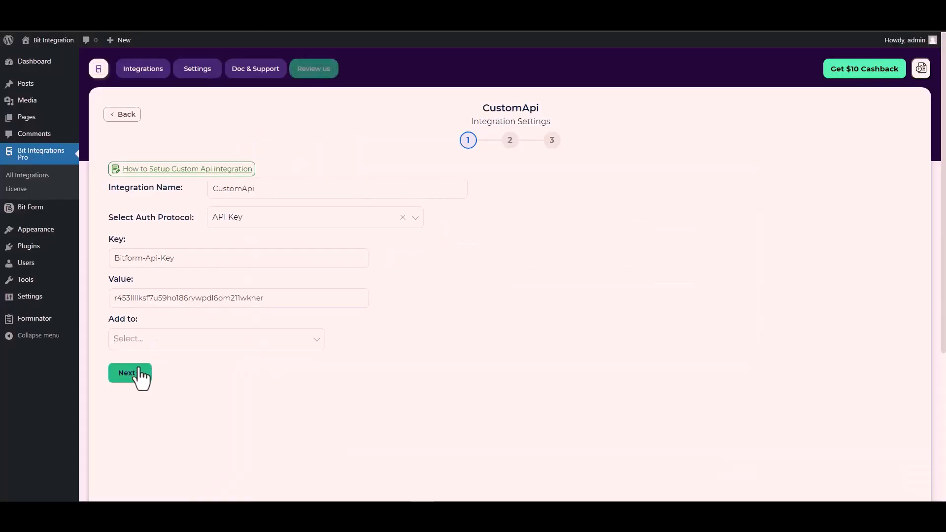
left_click(245, 339)
left_click(141, 366)
left_click(132, 375)
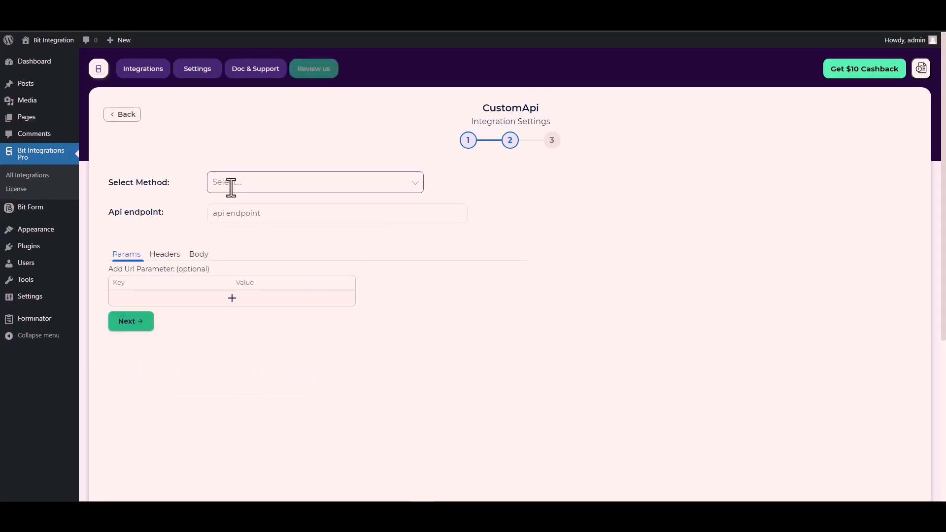
Set the request method to POST.
left_click(245, 183)
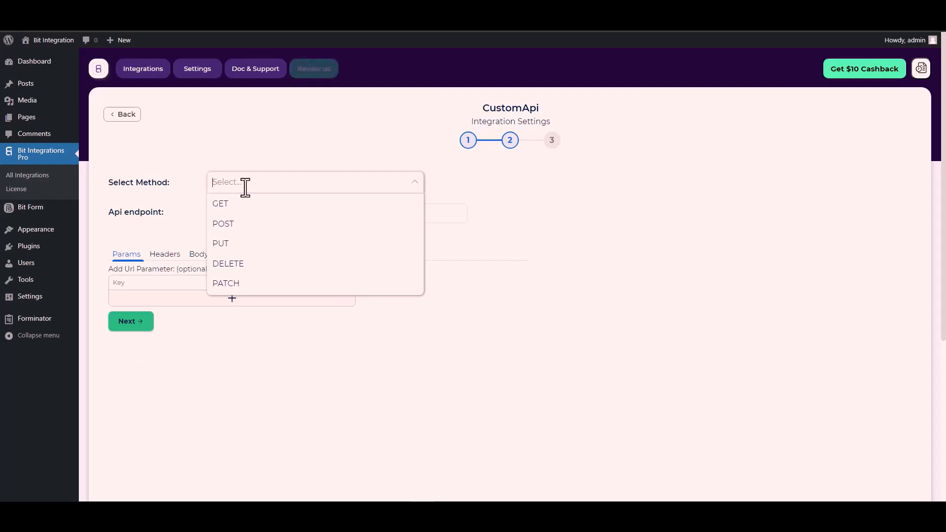
left_click(243, 224)
scroll(163, 219, "down", 1)
Use the docs' Fetch Entries request URL as the Api endpoint, with {form_id} replaced by 1.
left_click(226, 167)
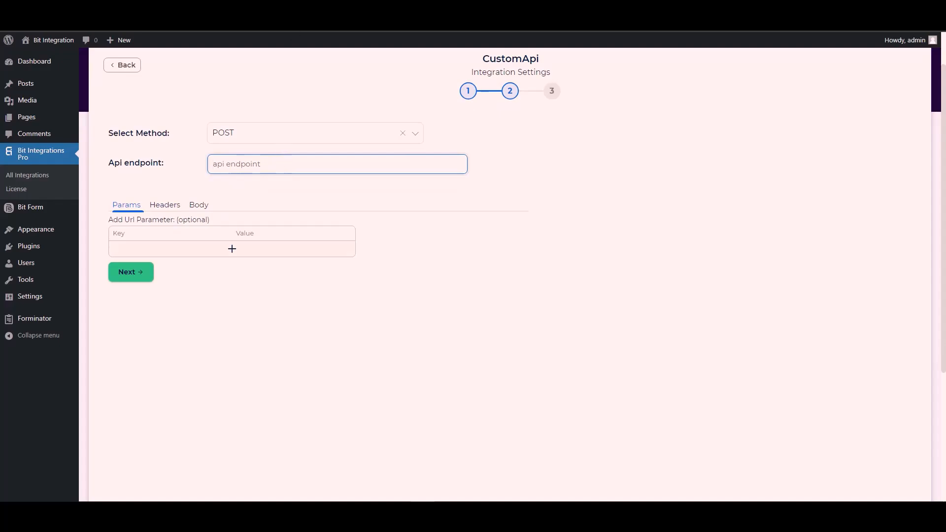
key("ctrl+Tab")
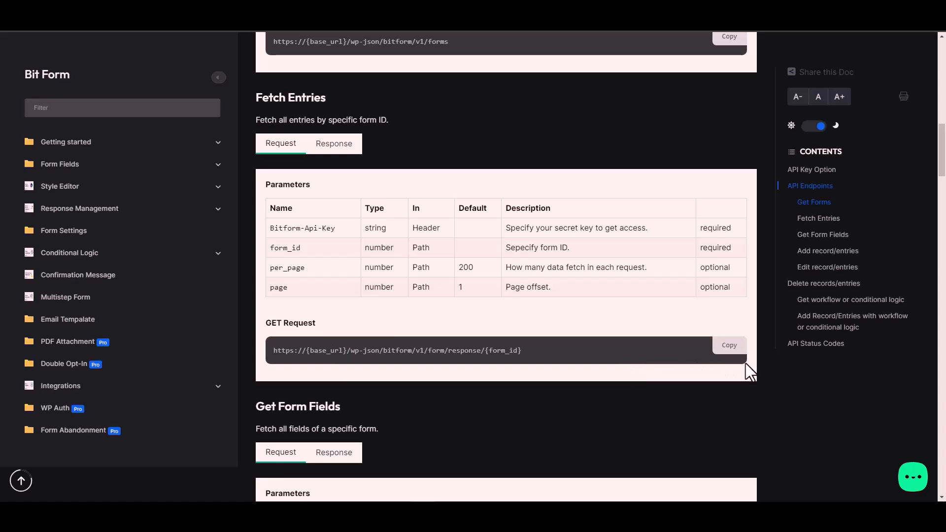
left_click(734, 350)
key("ctrl+Tab")
left_click(240, 169)
key("ctrl+v")
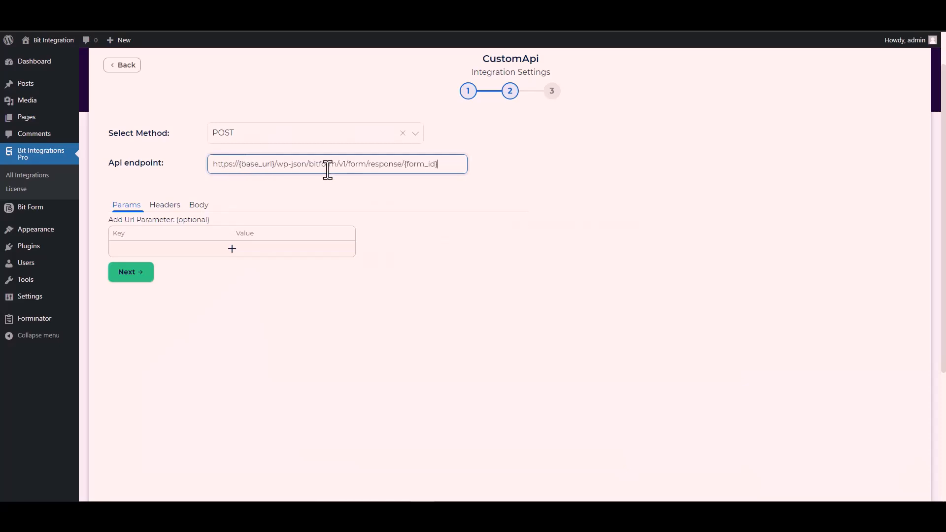
left_click_drag(438, 164, 405, 164)
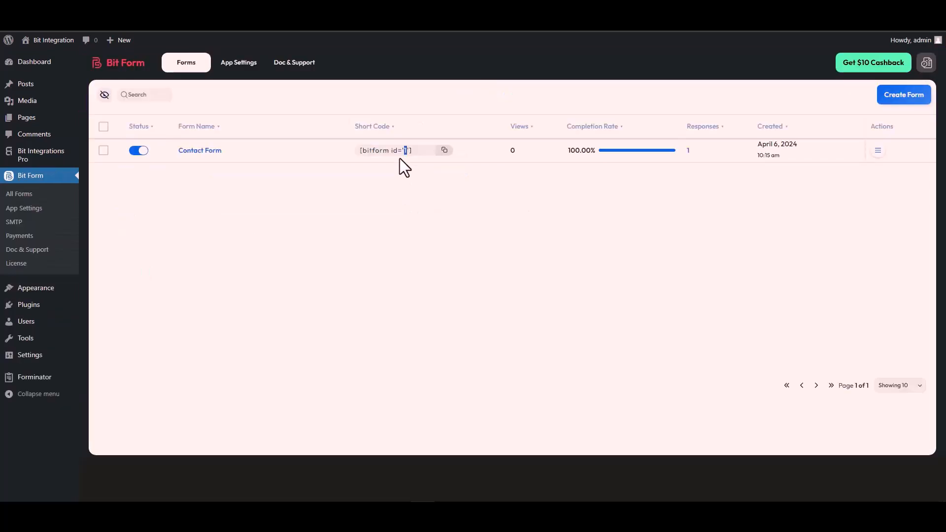
double_click(405, 150)
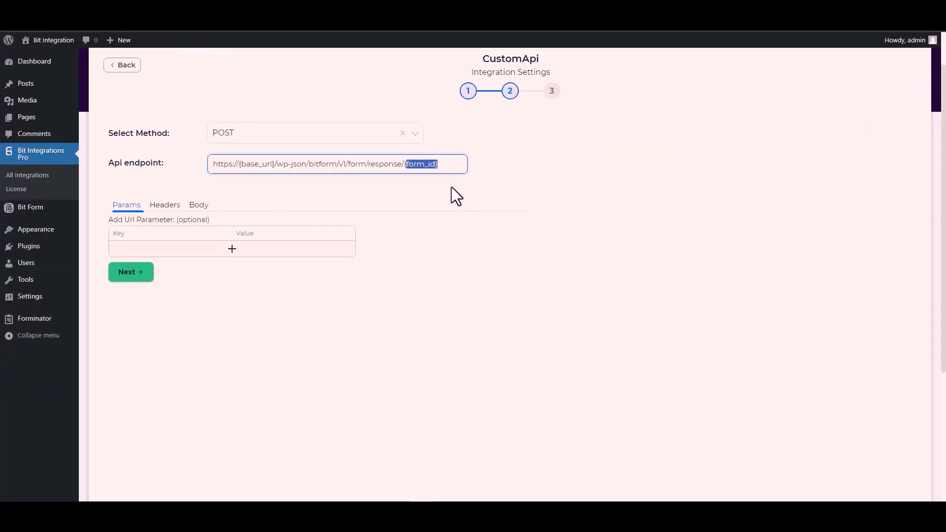
key("ctrl+v")
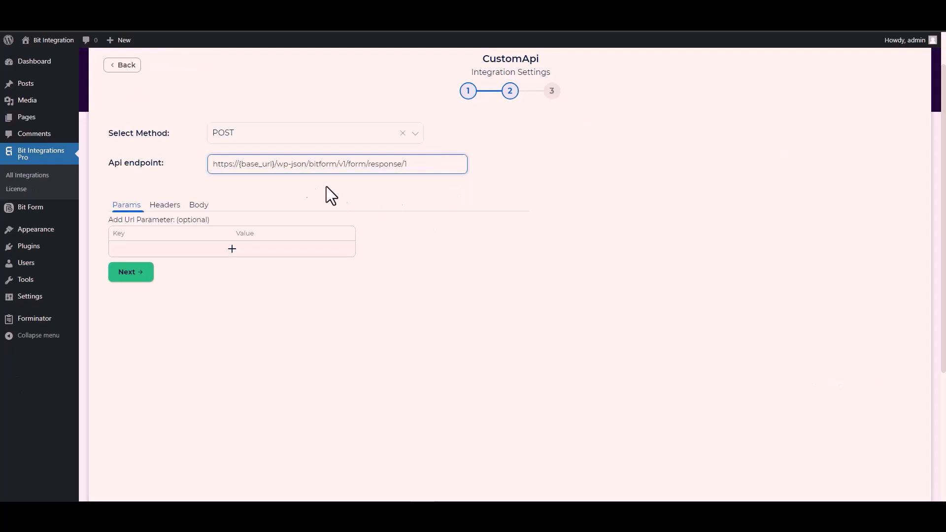
left_click_drag(275, 163, 239, 163)
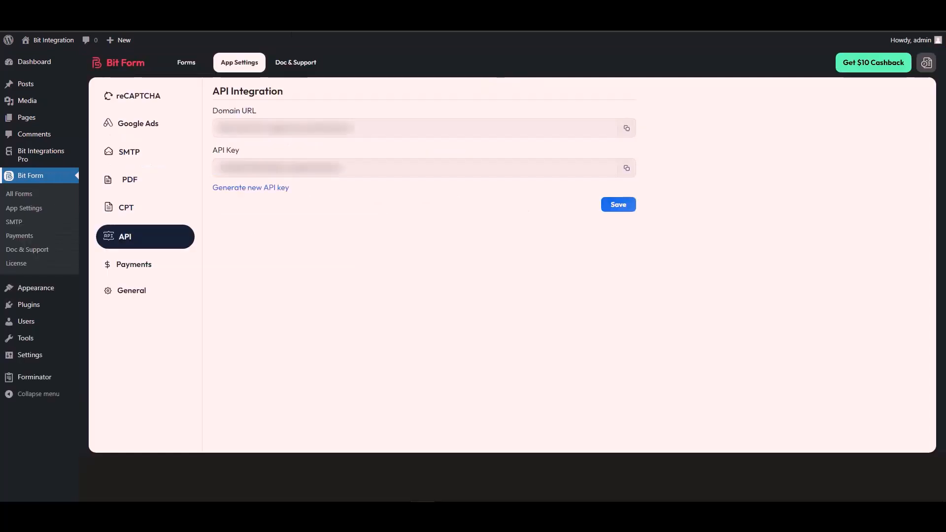
triple_click(265, 129)
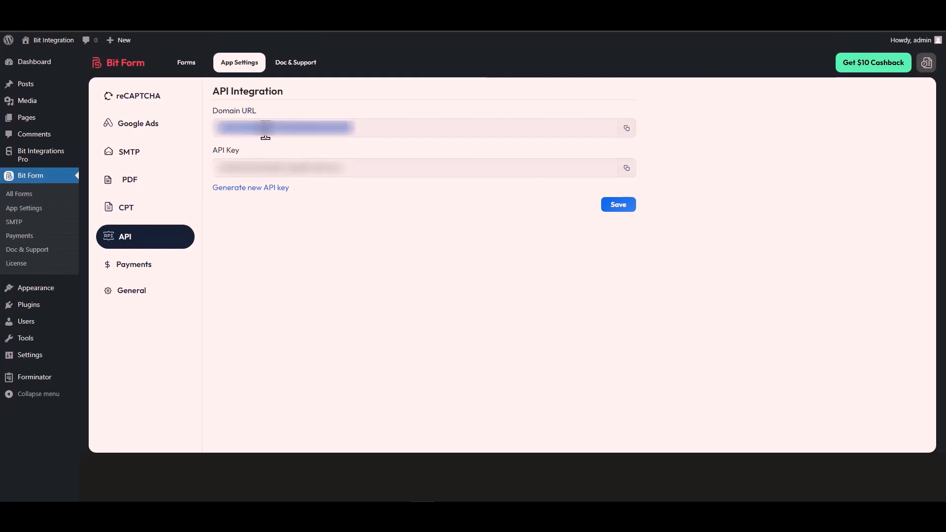
left_click(627, 128)
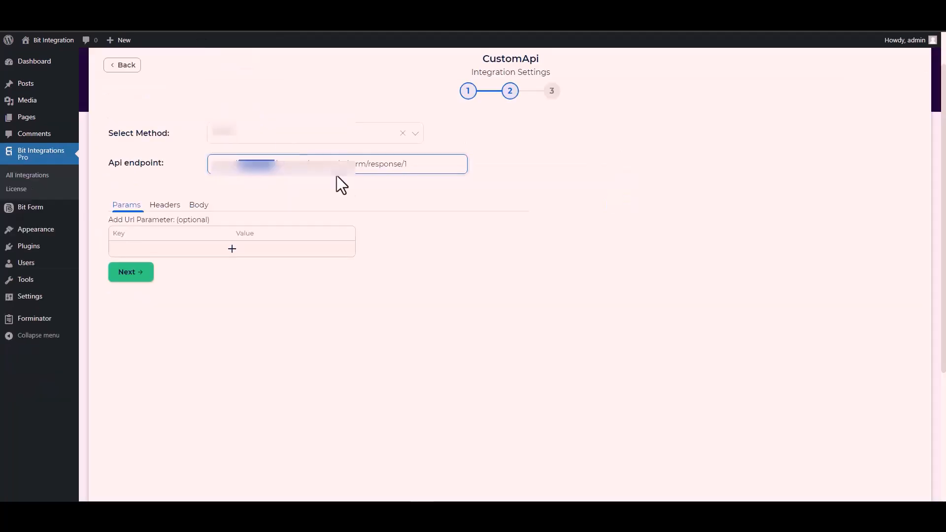
left_click(275, 164)
left_click_drag(275, 164, 211, 170)
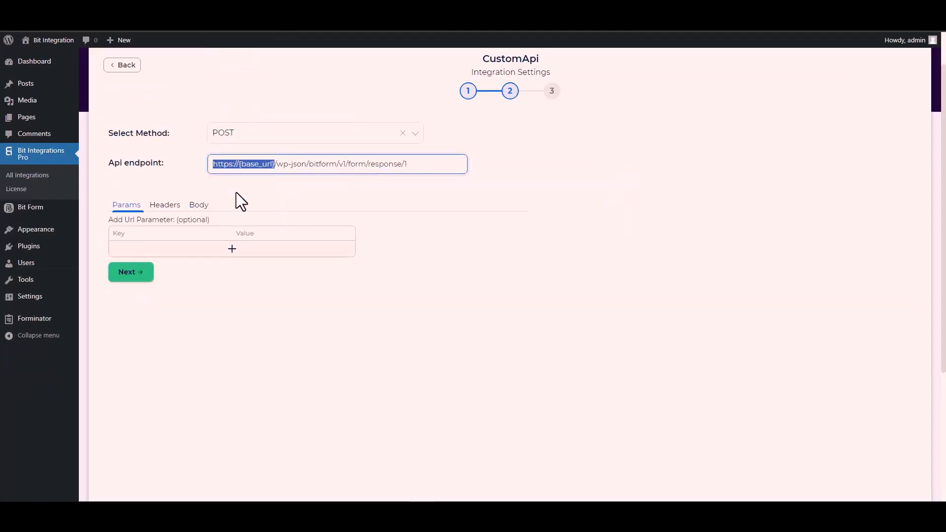
key("ctrl+v")
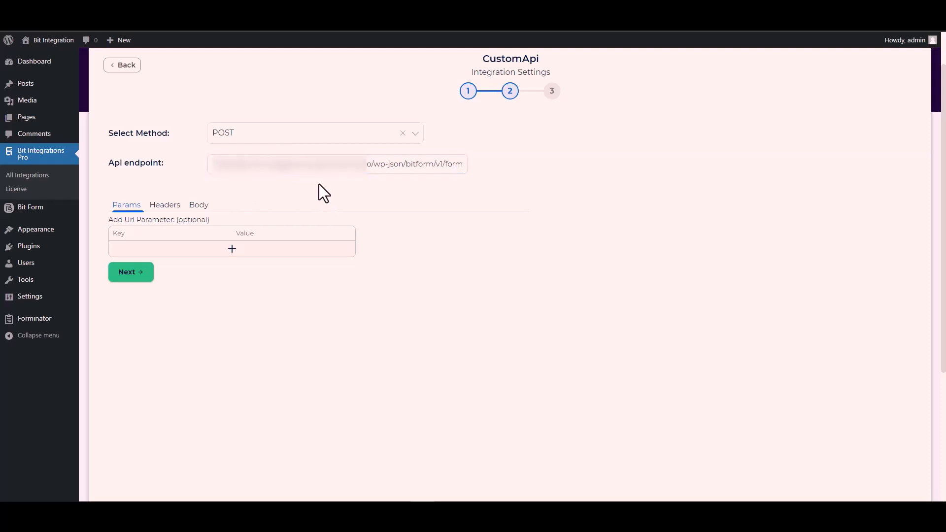
left_click(200, 207)
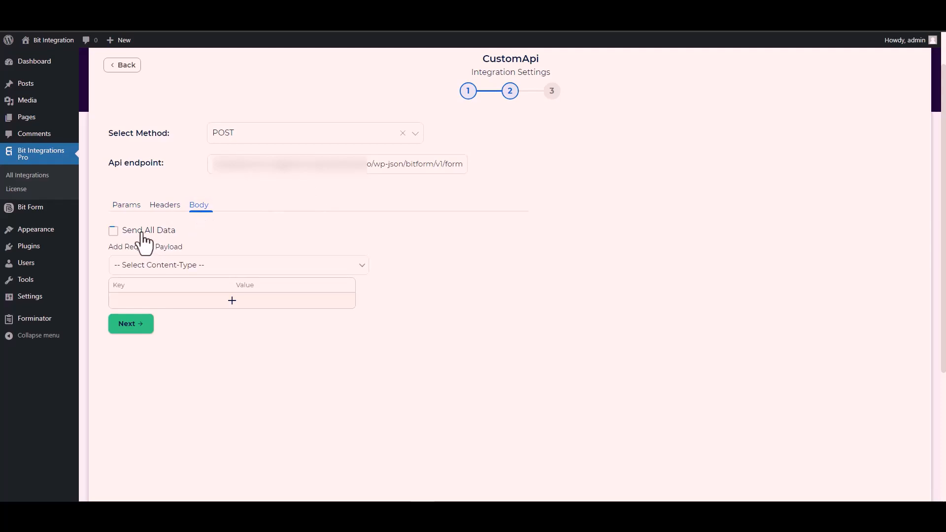
Enable Send All Data with content type application/x-www-form-urlencoded.
left_click(122, 230)
scroll(281, 224, "down", 3)
scroll(281, 224, "down", 1)
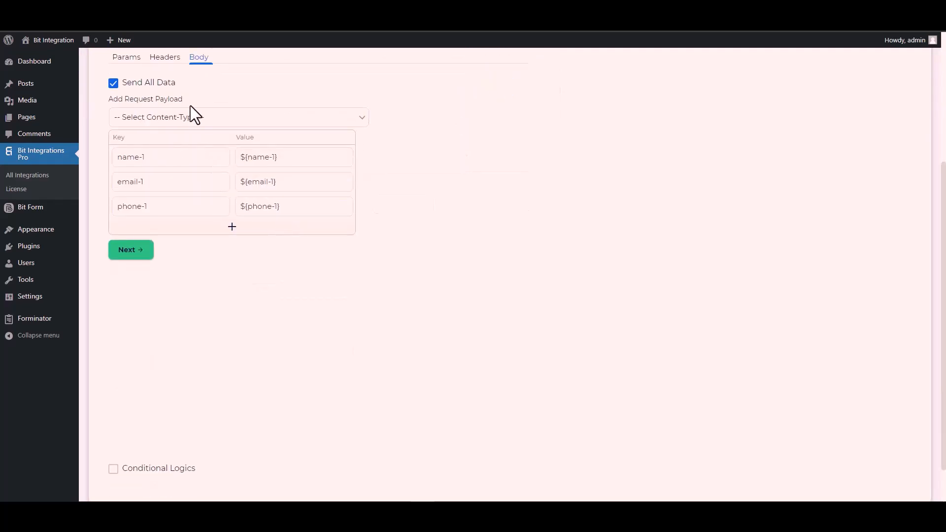
left_click(187, 119)
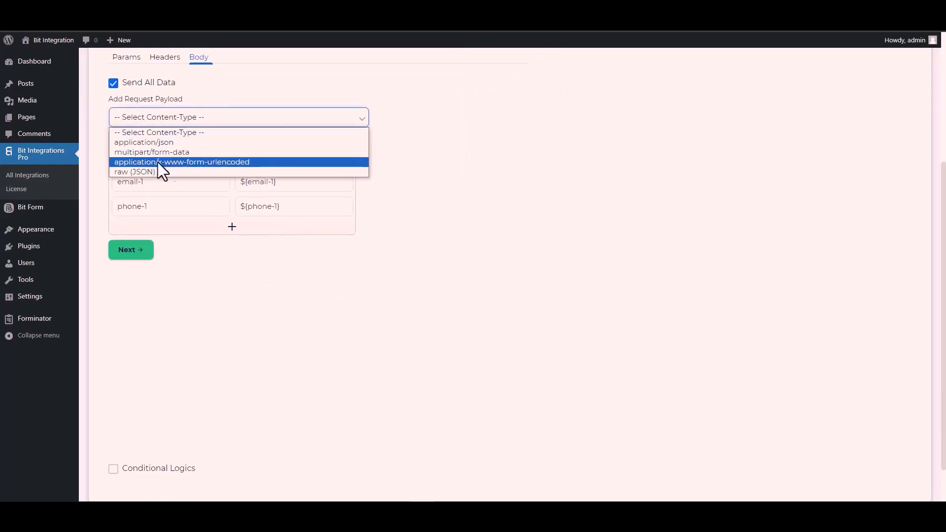
left_click(216, 162)
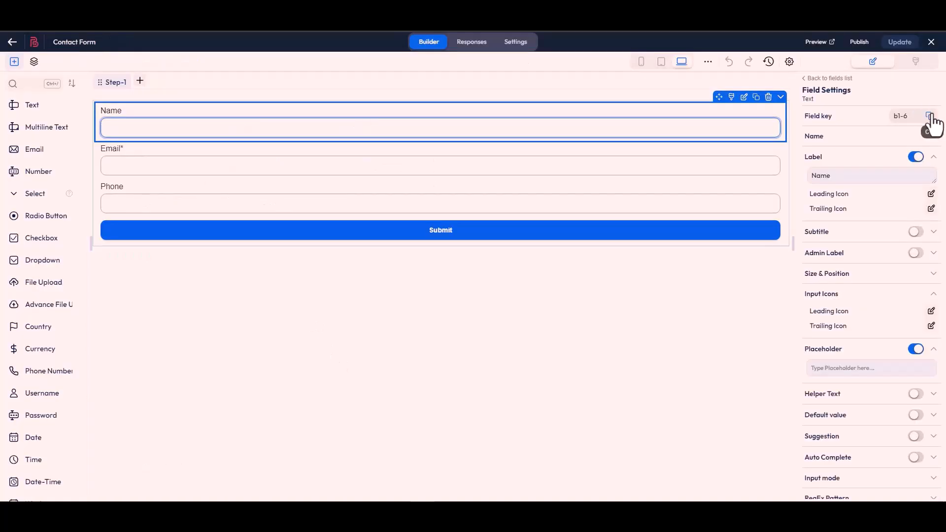
Change body keys name-1 and email-1 to the Bit Form field keys b1-6 and b1-4.
left_click(930, 116)
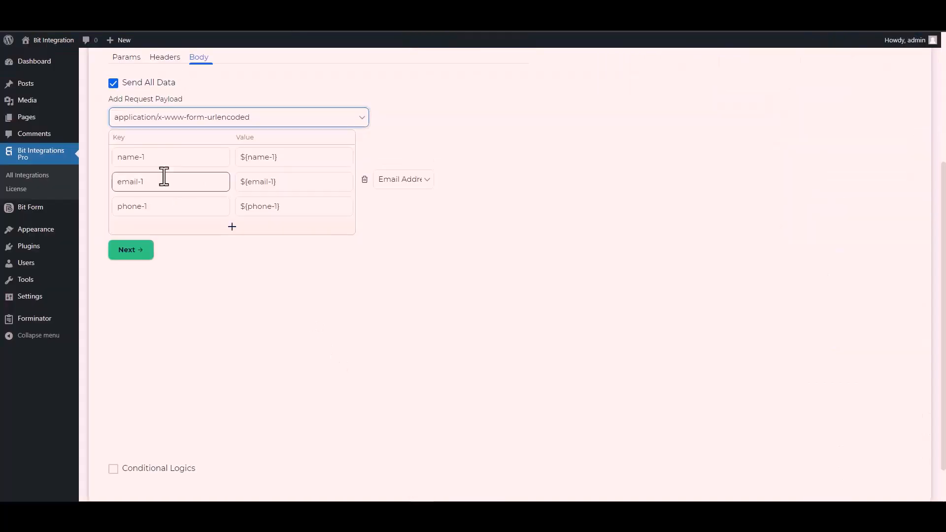
left_click(162, 156)
key("ctrl+a")
key("ctrl+v")
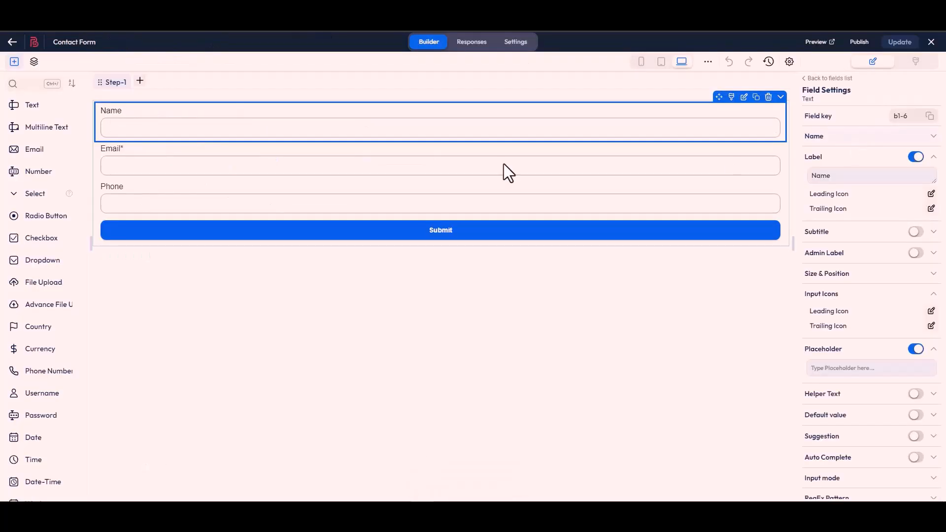
left_click(456, 174)
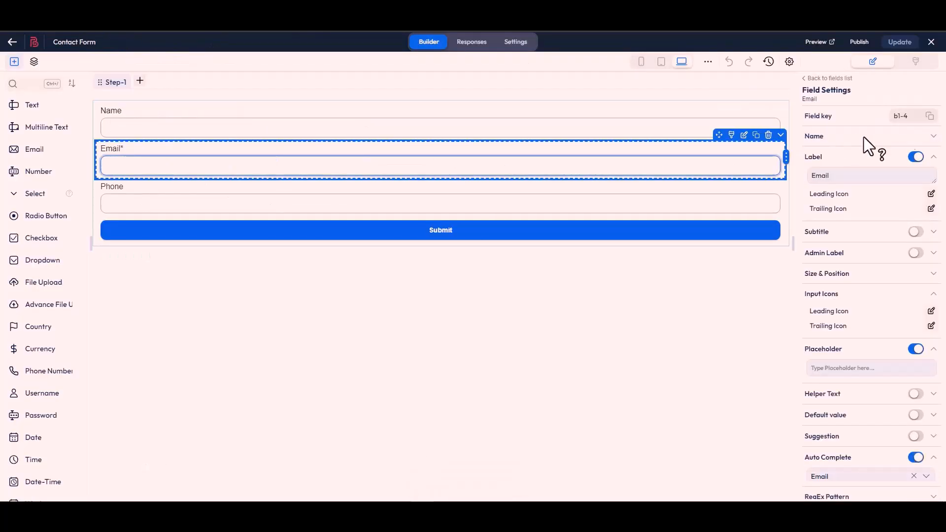
left_click(929, 118)
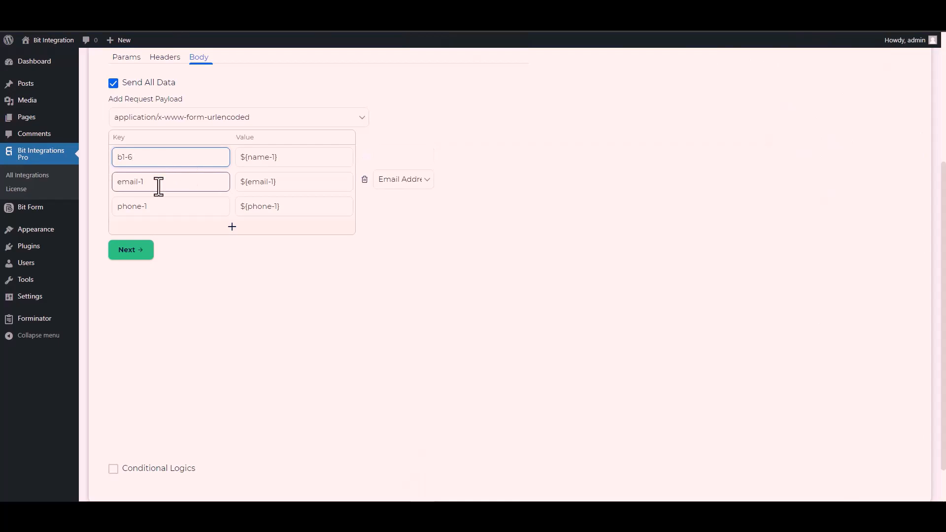
double_click(159, 185)
key("ctrl+a")
key("ctrl+v")
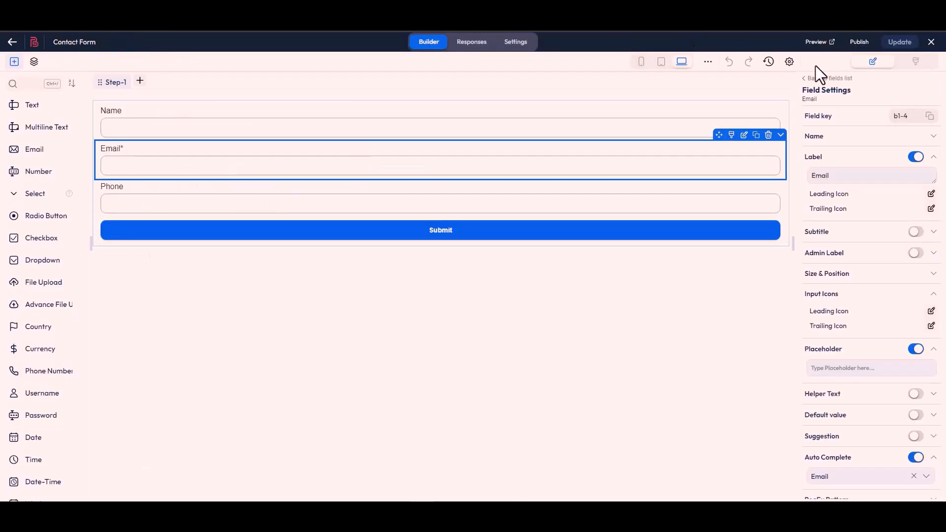
Change the phone-1 body key to the Bit Form Phone field key b1-7.
left_click(480, 207)
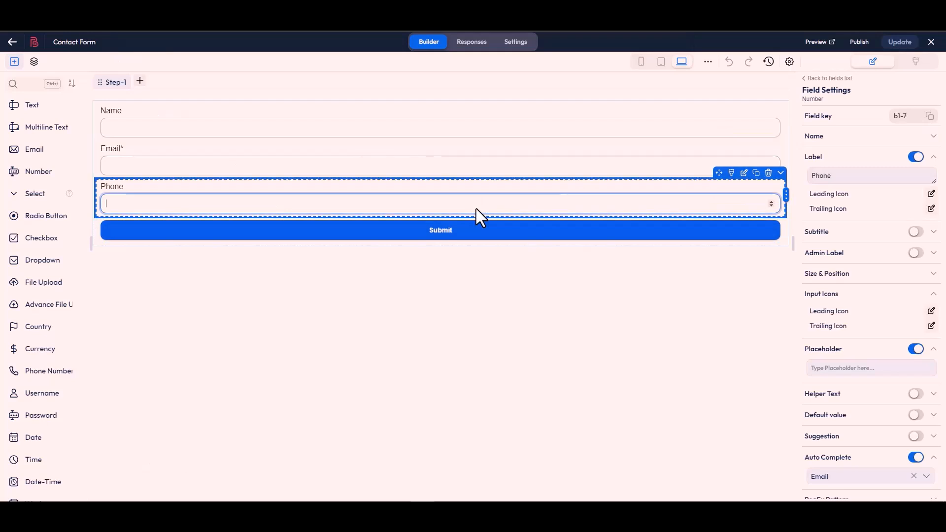
left_click(930, 117)
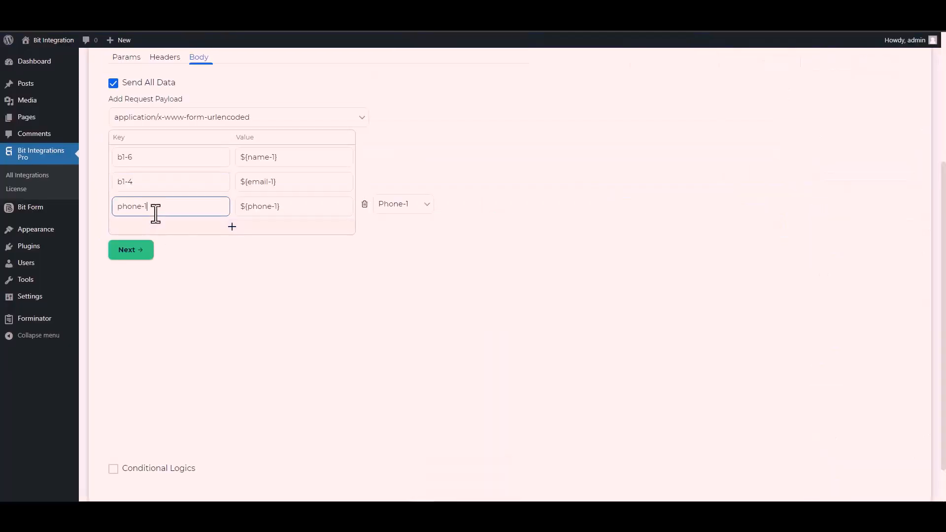
left_click(155, 215)
key("ctrl+a")
key("ctrl+v")
Toggle conditional logic on and back off, leaving it disabled.
scroll(138, 371, "down", 2)
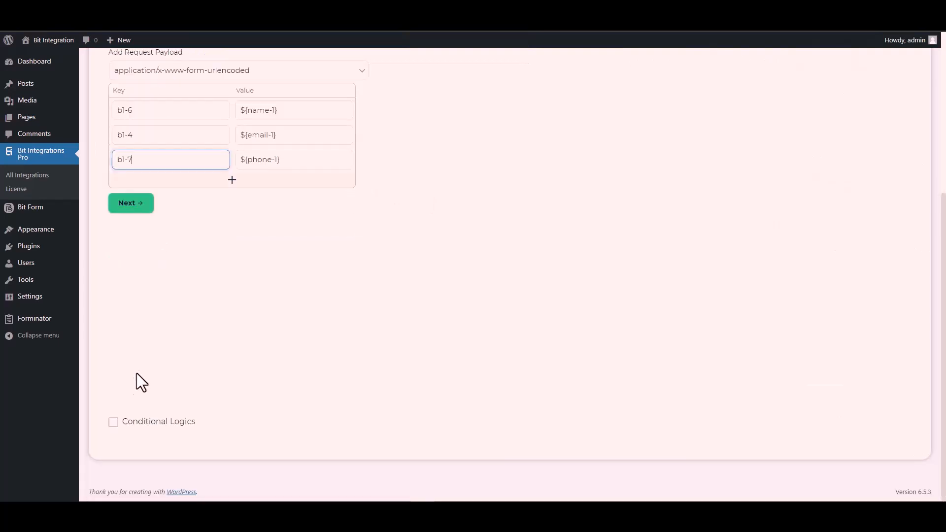
left_click(113, 422)
scroll(198, 385, "down", 2)
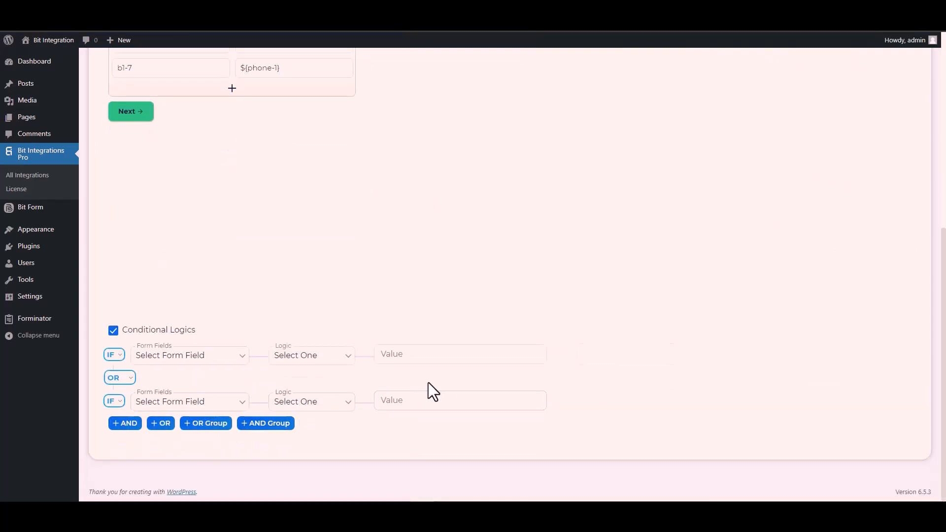
left_click(113, 332)
scroll(232, 340, "up", 4)
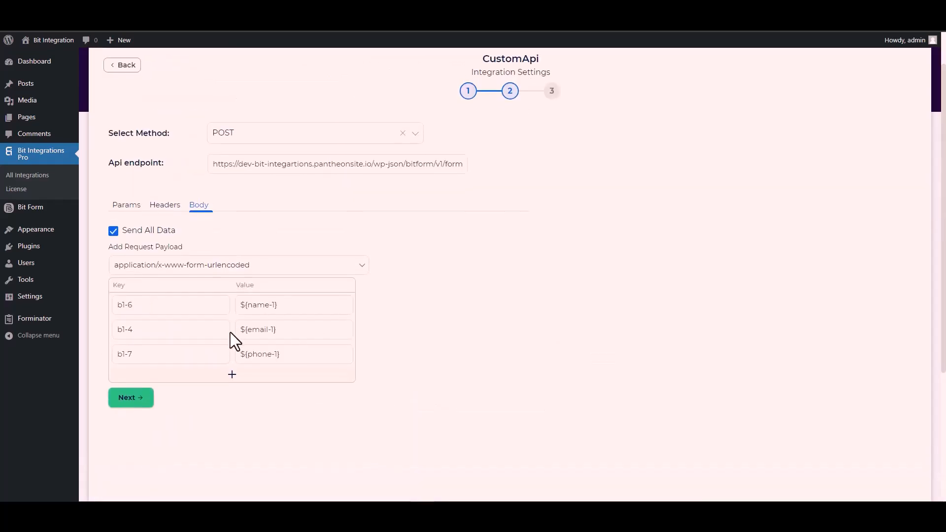
Go to the final step and Finish & Save the CustomApi integration.
left_click(137, 405)
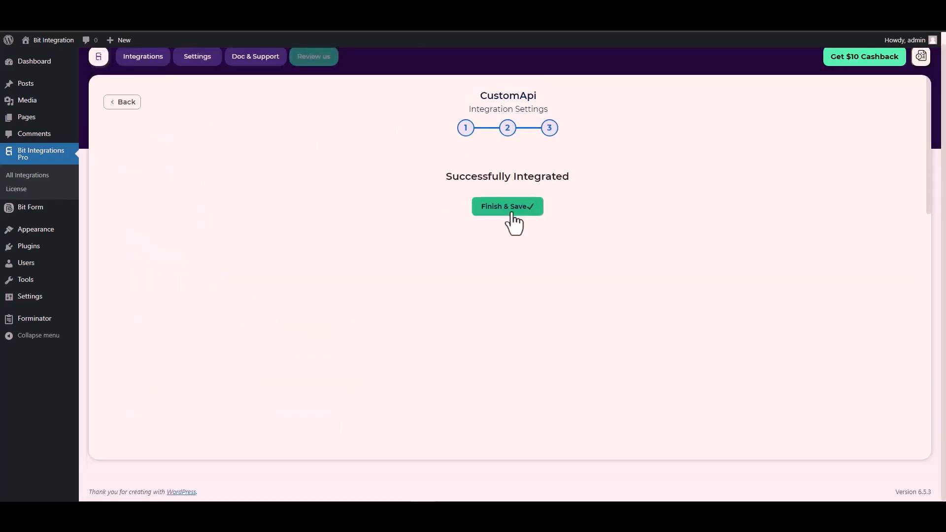
left_click(512, 213)
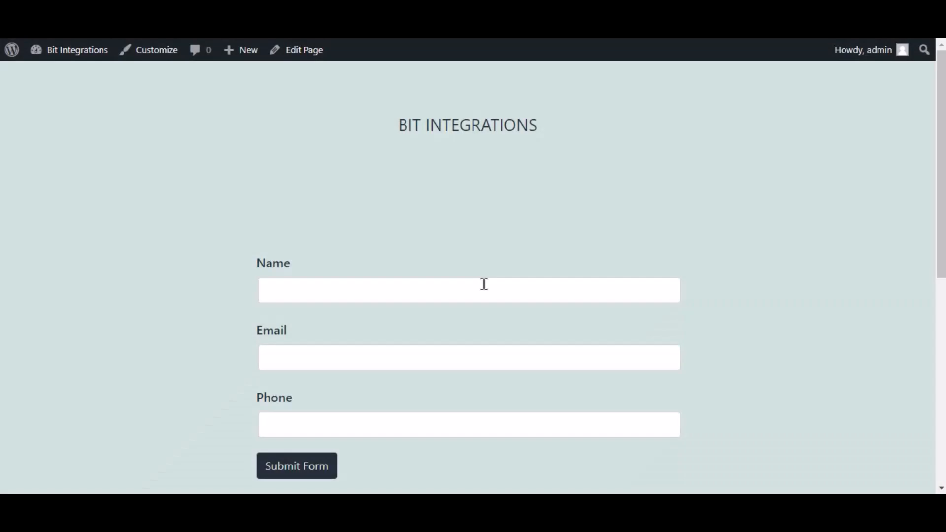
left_click(483, 283)
Enter Name 'Bit Integrations', the support e-mail and a test phone number, then submit.
type("Bit Integrations")
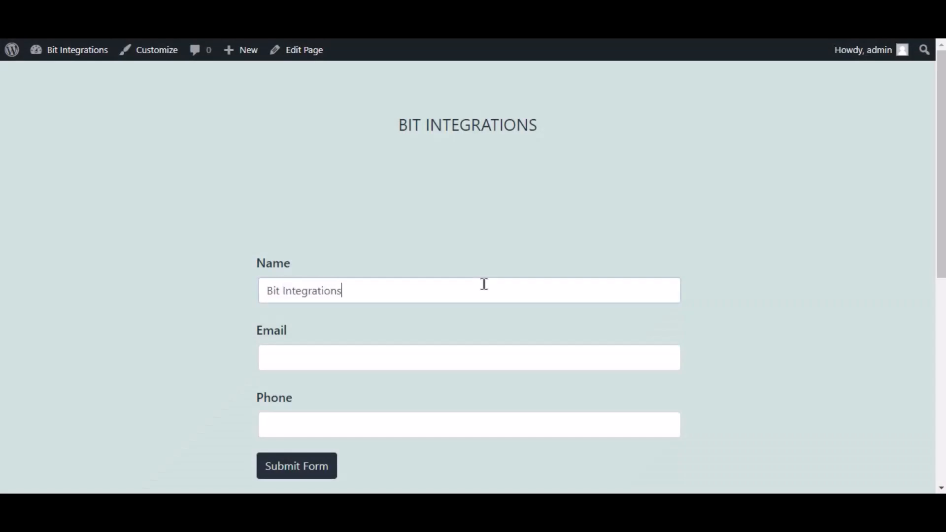
key("Tab")
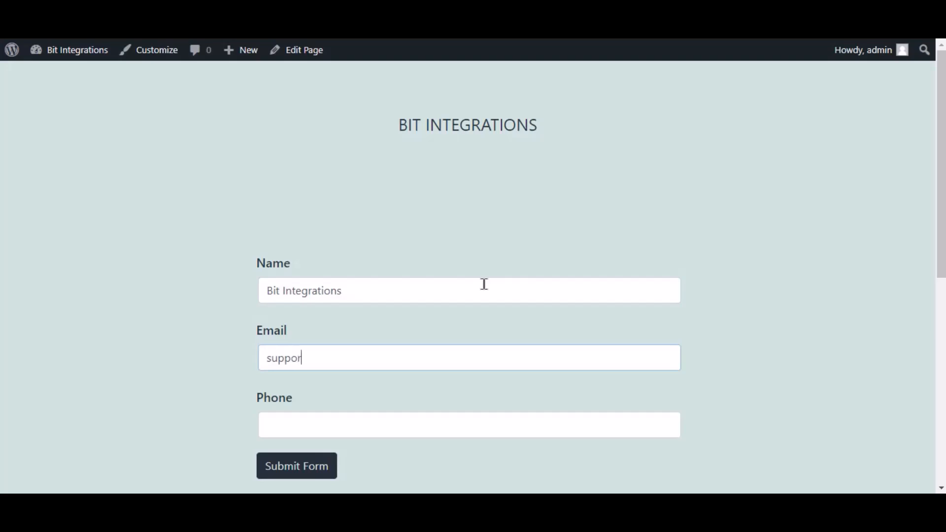
key("Tab")
type("444555666")
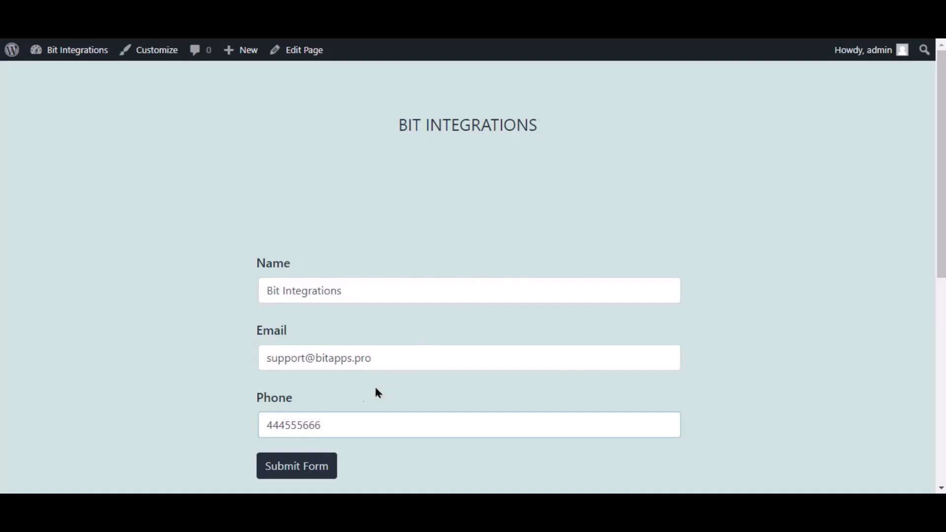
left_click(330, 468)
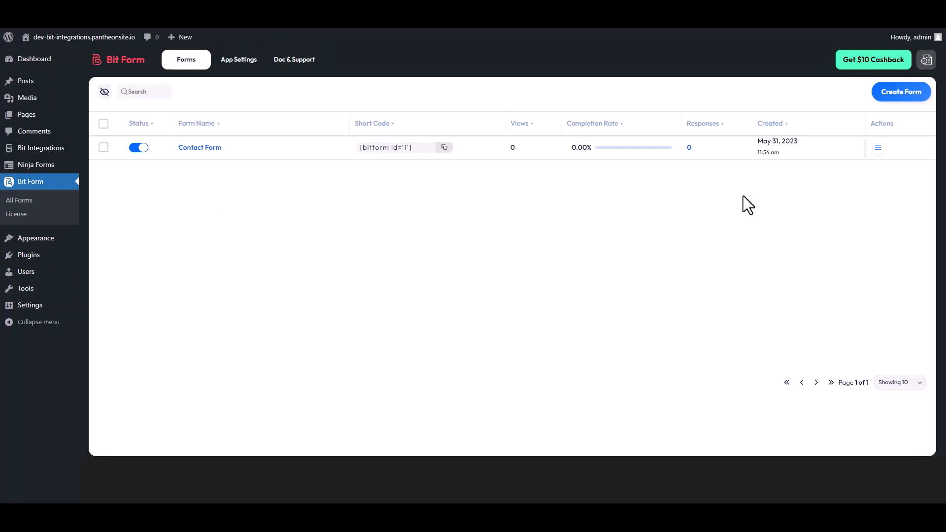
Open Responses from the Contact Form row's Actions menu in Bit Form.
left_click(879, 147)
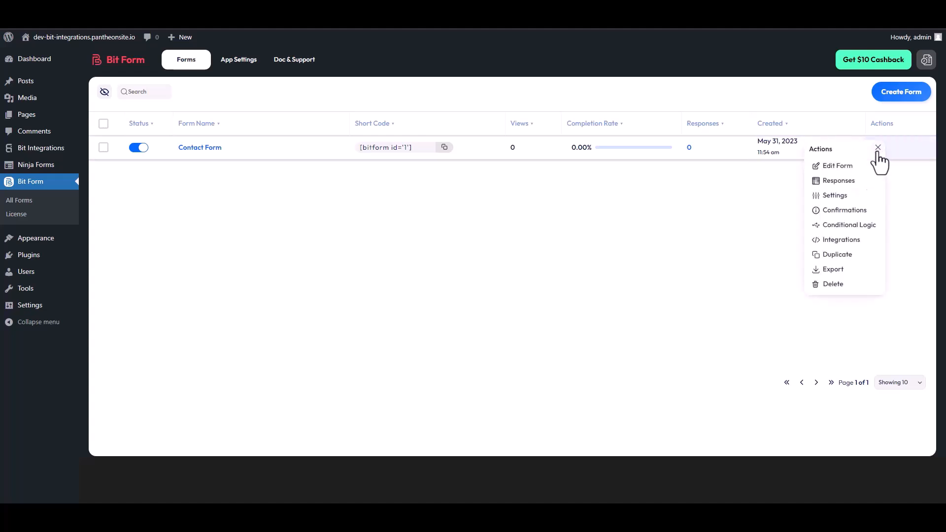
left_click(842, 183)
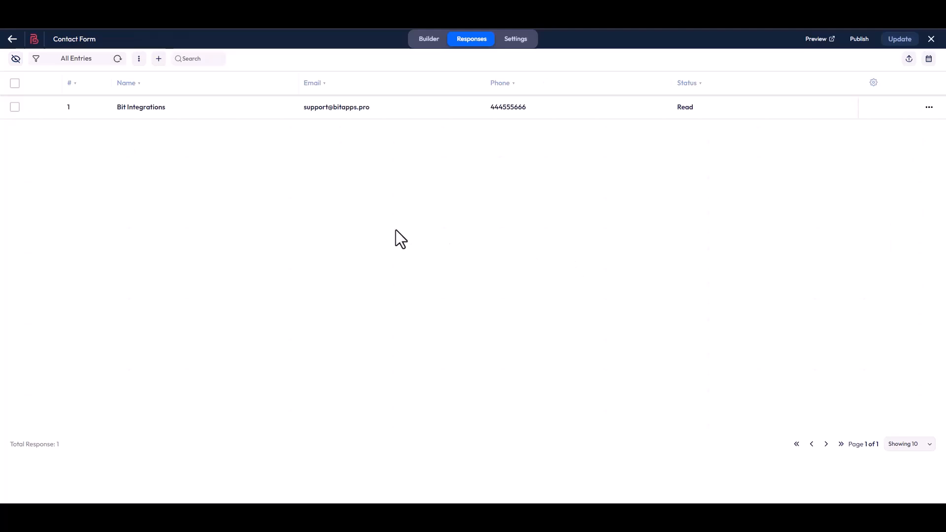